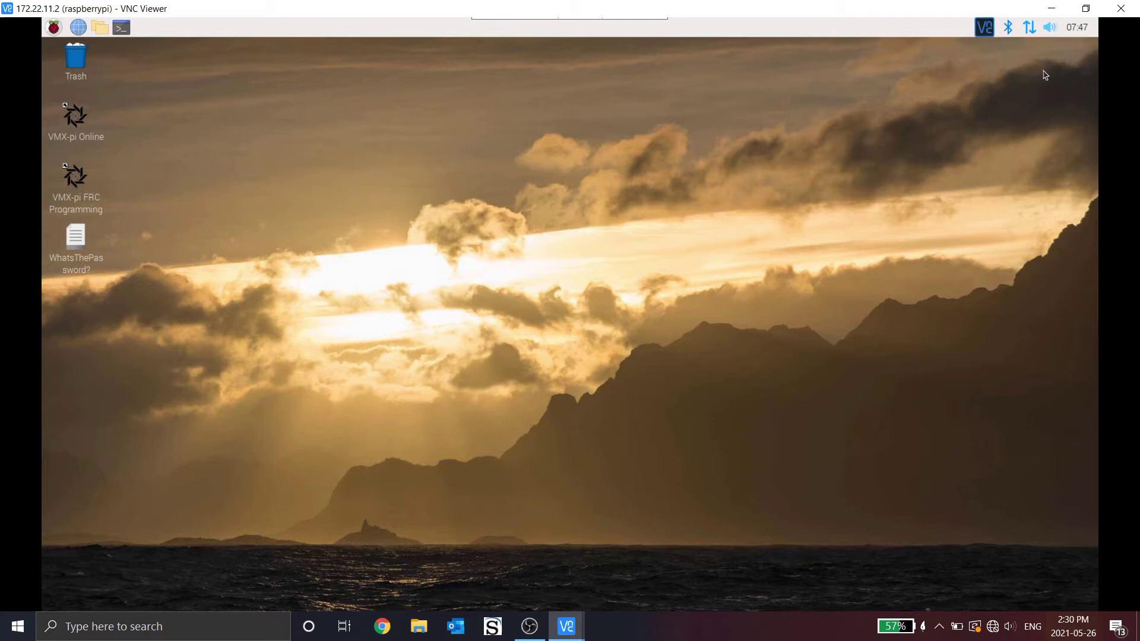
# Step: Run setupWifiClient.sh in LXTerminal, then check the Wi-Fi menu to confirm it joined StudicaRobotics
pyautogui.moveTo(1025, 35)
pyautogui.click(122, 27)
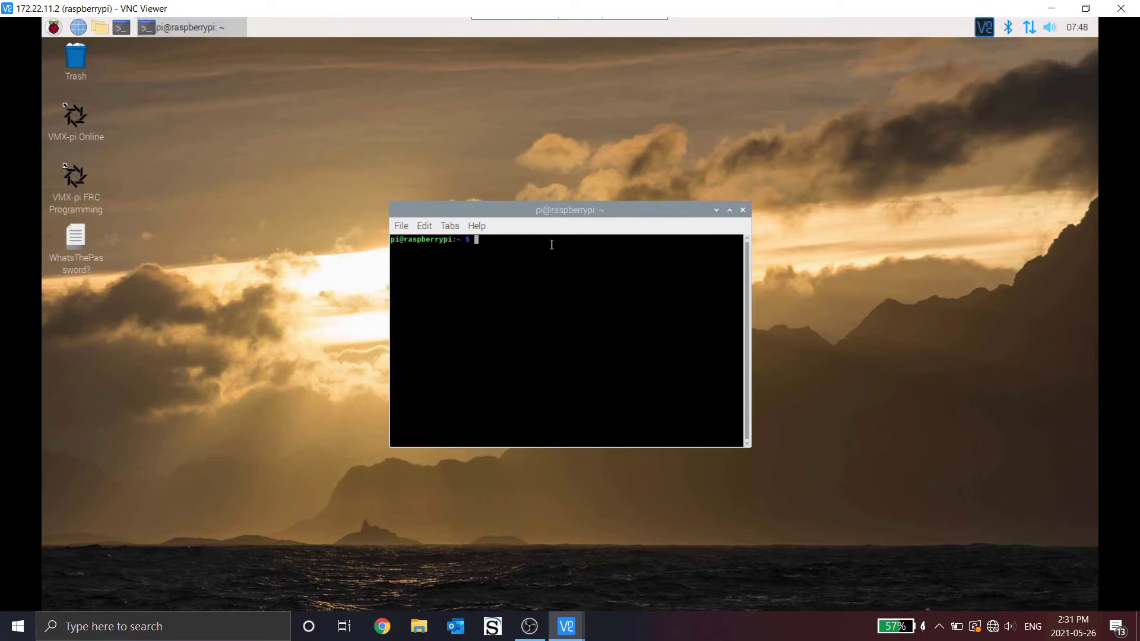
pyautogui.write('setupWifiClient.sh')
pyautogui.press('Return')
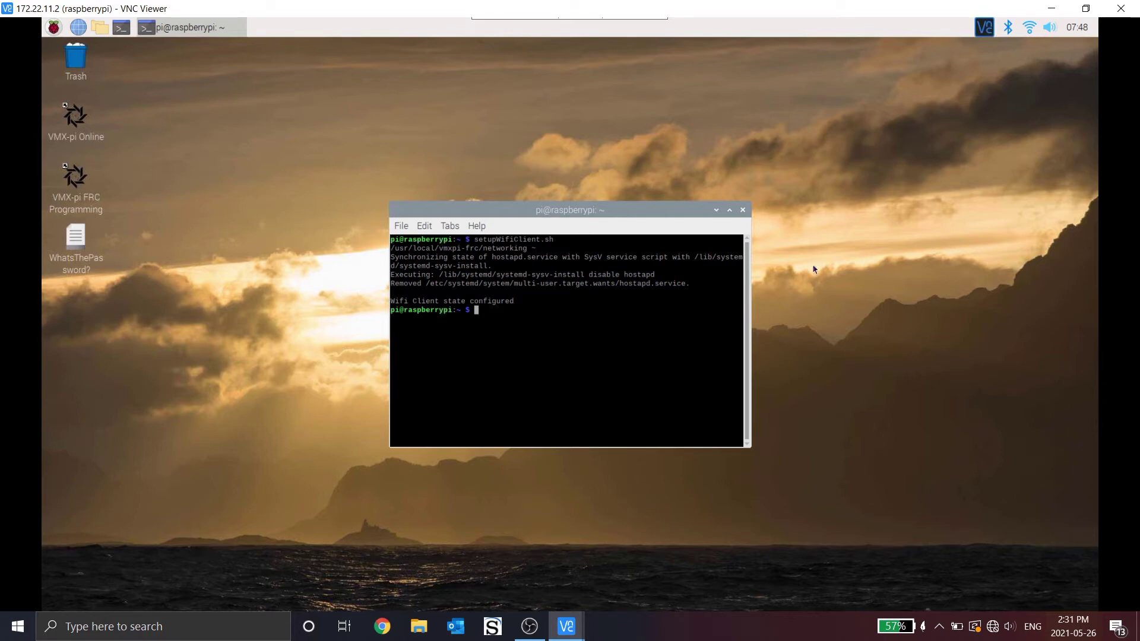
pyautogui.click(1031, 29)
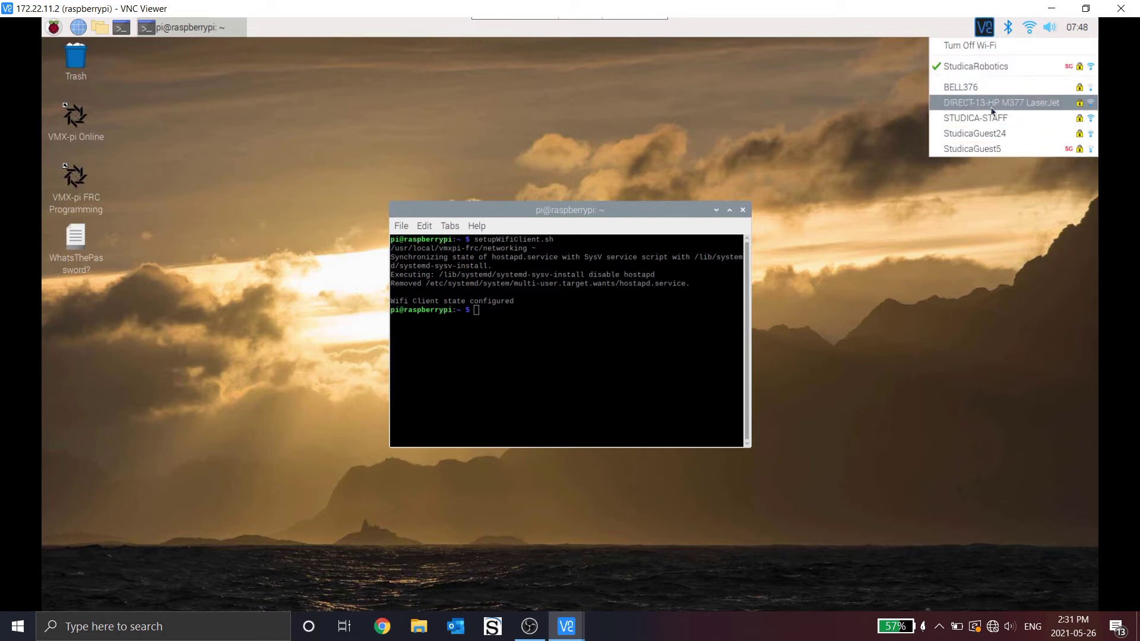
pyautogui.click(899, 119)
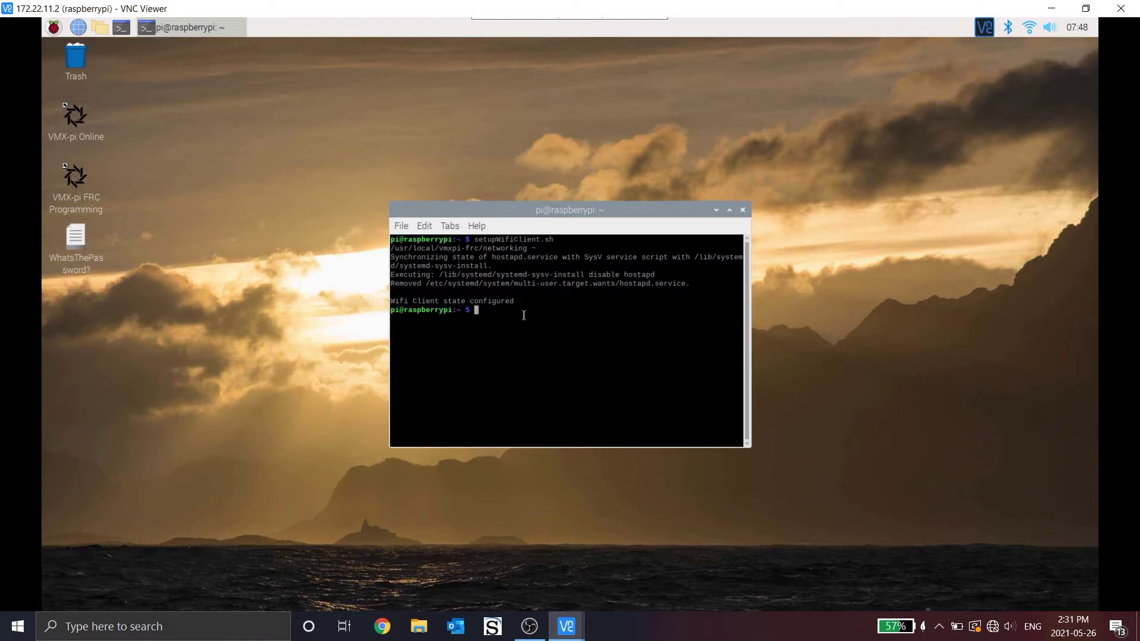
# Step: Clear the terminal and install pyzbar with sudo pip install pyzbar
pyautogui.write('sudo powero')
pyautogui.press('BackSpace')
pyautogui.press('BackSpace')
pyautogui.press('BackSpace')
pyautogui.press('BackSpace')
pyautogui.press('BackSpace')
pyautogui.press('BackSpace')
pyautogui.press('BackSpace')
pyautogui.press('BackSpace')
pyautogui.press('BackSpace')
pyautogui.press('BackSpace')
pyautogui.press('BackSpace')
pyautogui.write('clear')
pyautogui.press('Return')
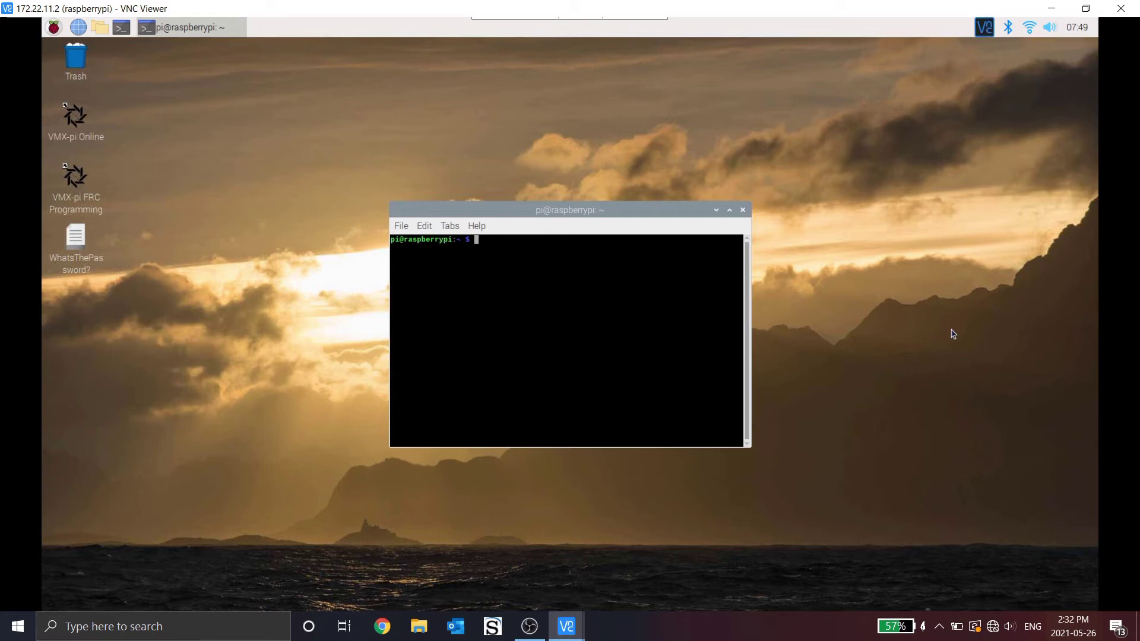
pyautogui.write('sudo pip install pyzbar')
pyautogui.press('Return')
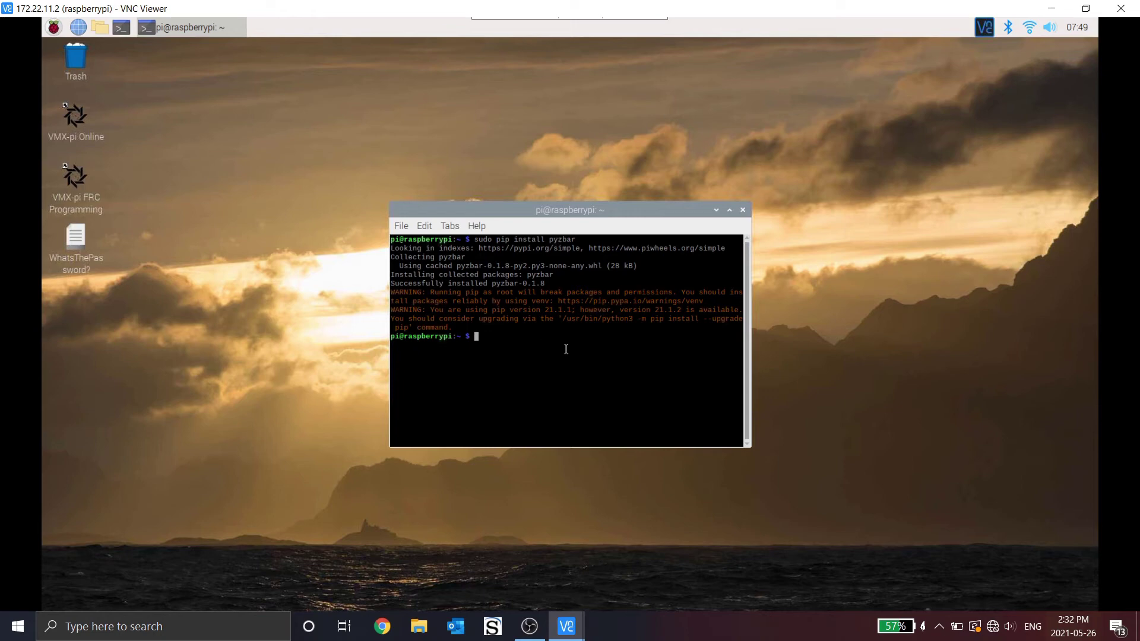
# Step: Install the pyzbar[scripts] extra with sudo pip, then clear the terminal
pyautogui.write('sudo pip install pyzbarscripts]')
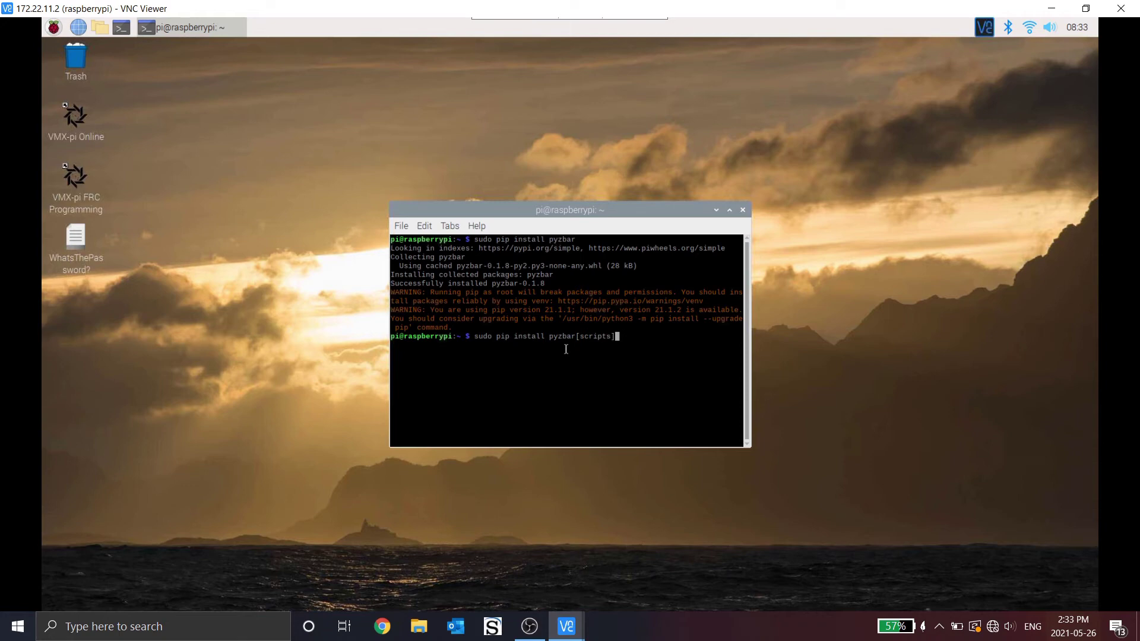
pyautogui.press('Return')
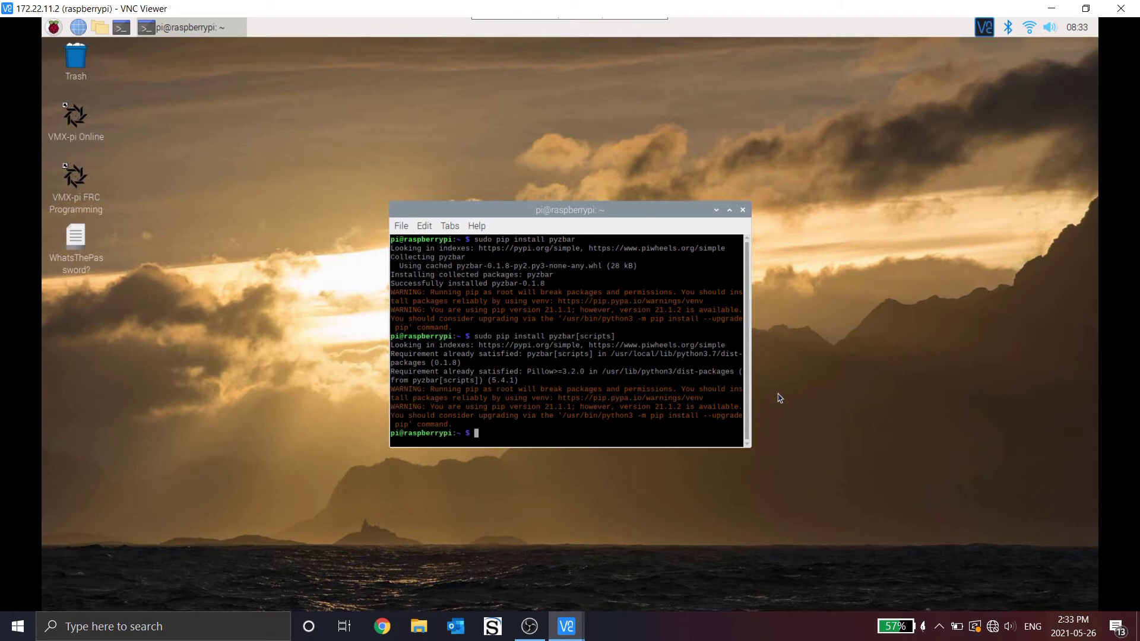
pyautogui.write('clear')
pyautogui.press('Return')
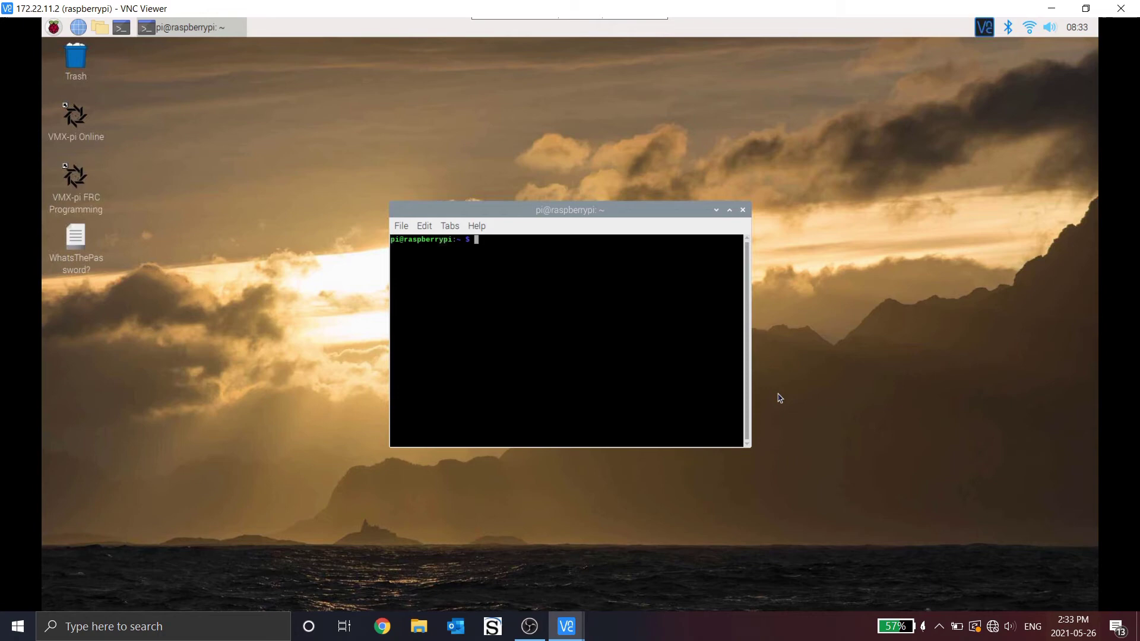
# Step: Run sudo pip install pynetworktables, then clear the screen
pyautogui.write('sudo pip install pynetowk')
pyautogui.press('BackSpace')
pyautogui.press('BackSpace')
pyautogui.press('BackSpace')
pyautogui.write('worktables')
pyautogui.press('Return')
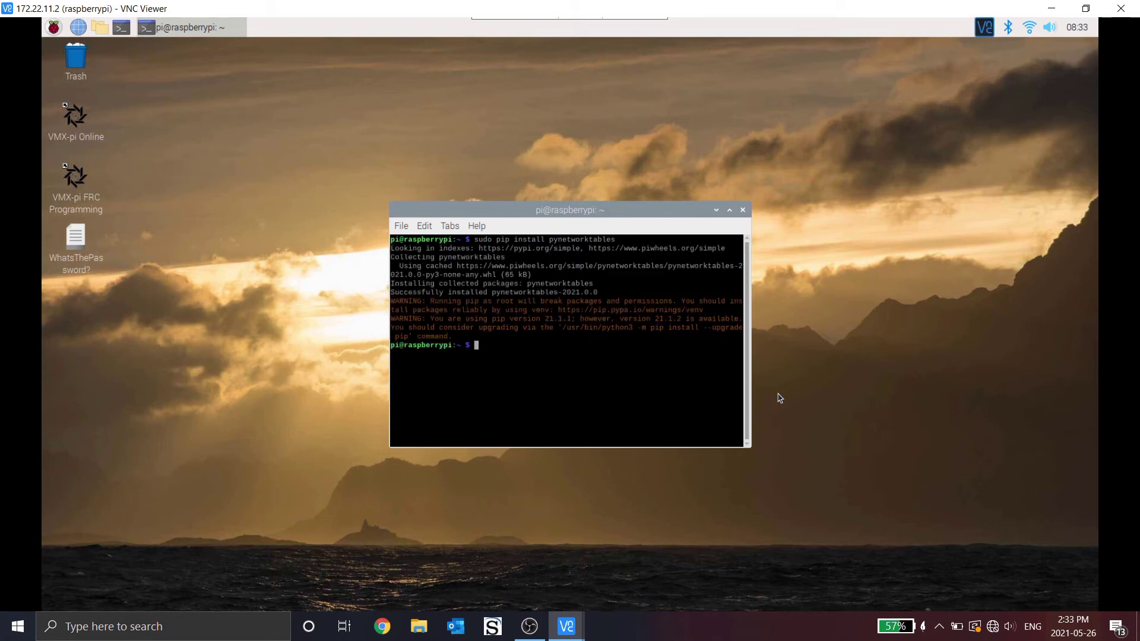
pyautogui.write('clear')
pyautogui.press('Return')
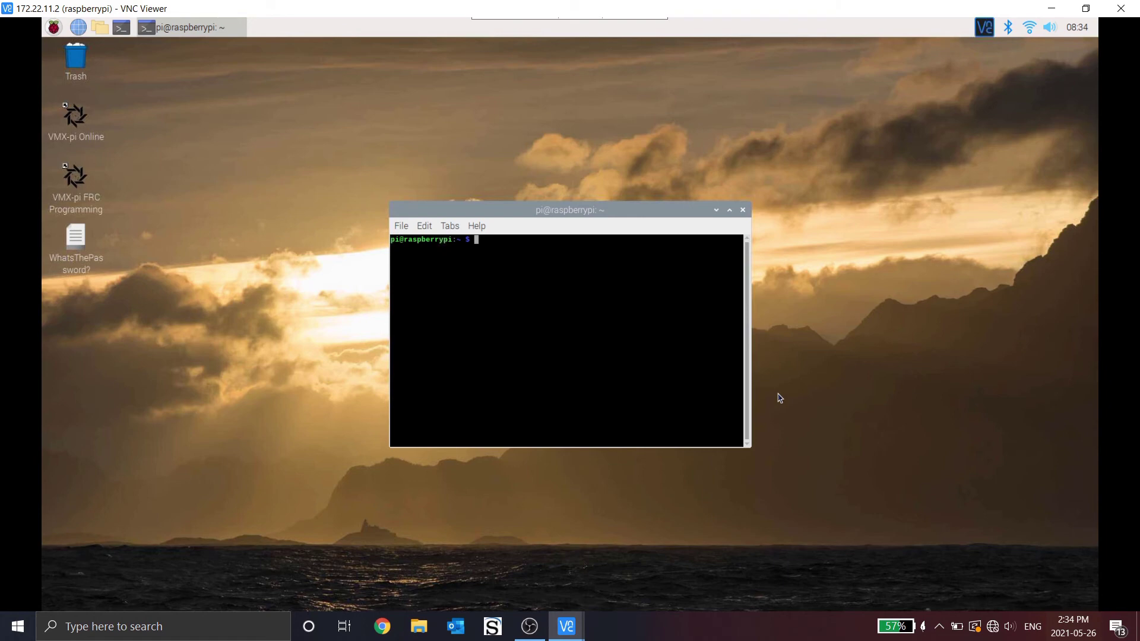
# Step: Run sudo pip install watchdog, then clear the screen
pyautogui.write('sudo pip install watchdog')
pyautogui.press('Return')
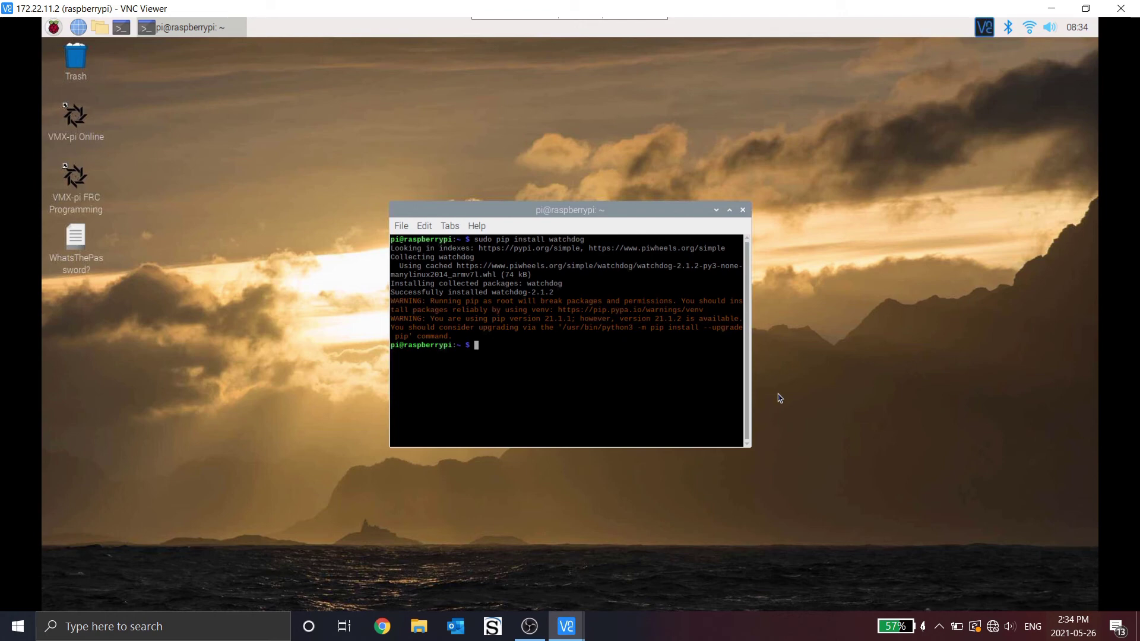
pyautogui.write('clear')
pyautogui.press('Return')
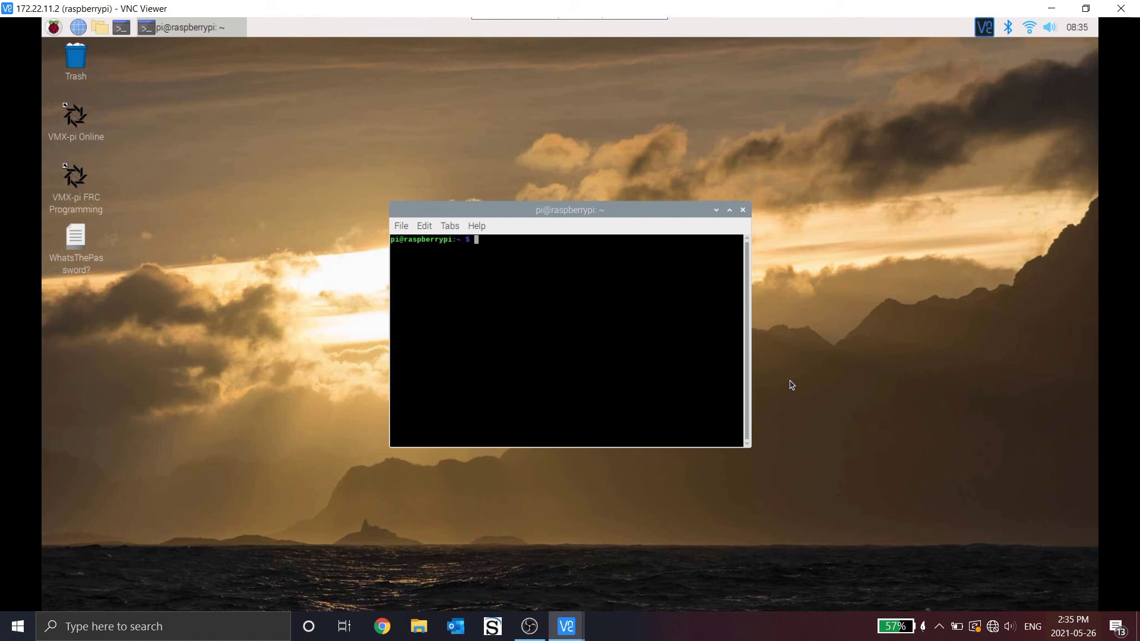
pyautogui.moveTo(1028, 32)
# Step: Run setupWifiAP.sh to restore access-point mode as Training-1234 at 10.12.34.2
pyautogui.write('setupWifiAP.sh')
pyautogui.press('Return')
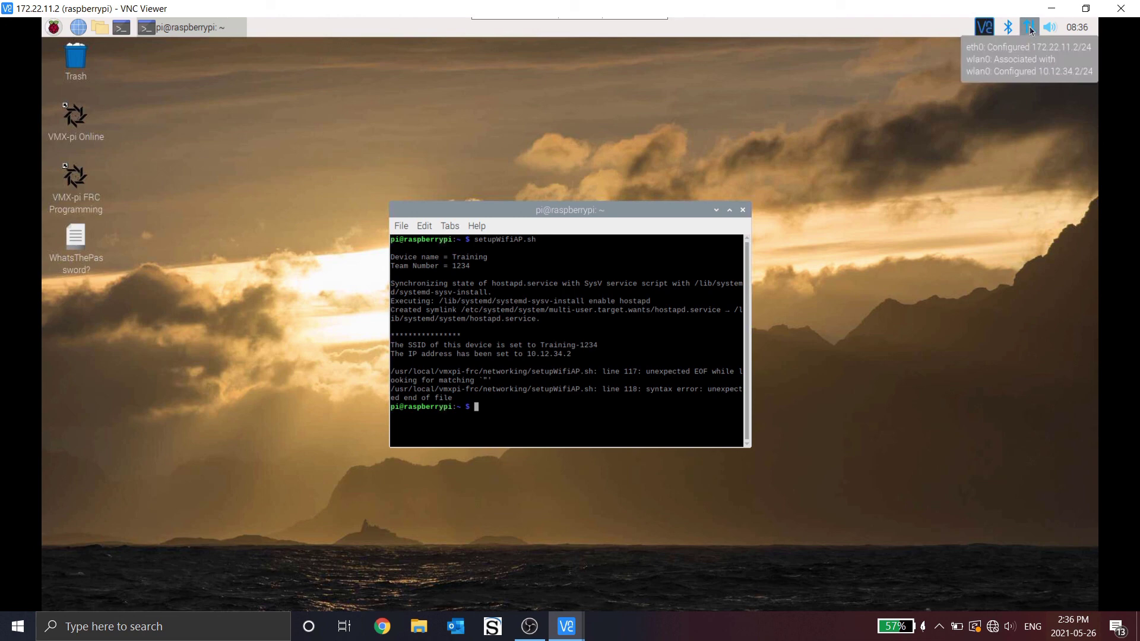
# Step: Dismiss the network tooltip and show the Windows Wi-Fi network list
pyautogui.click(960, 158)
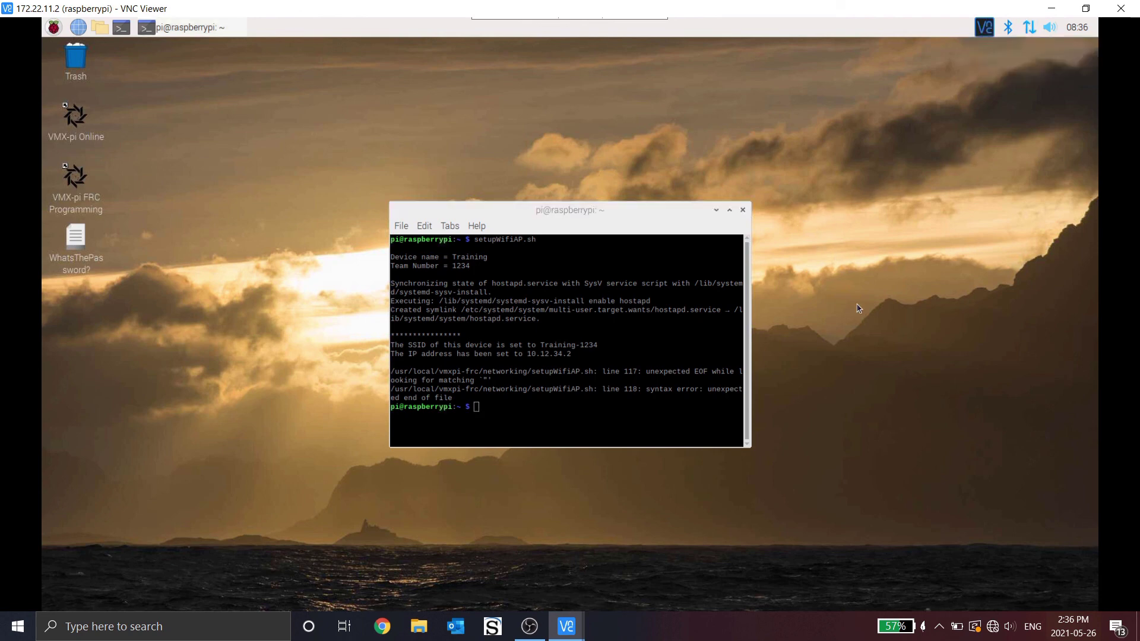
pyautogui.click(992, 634)
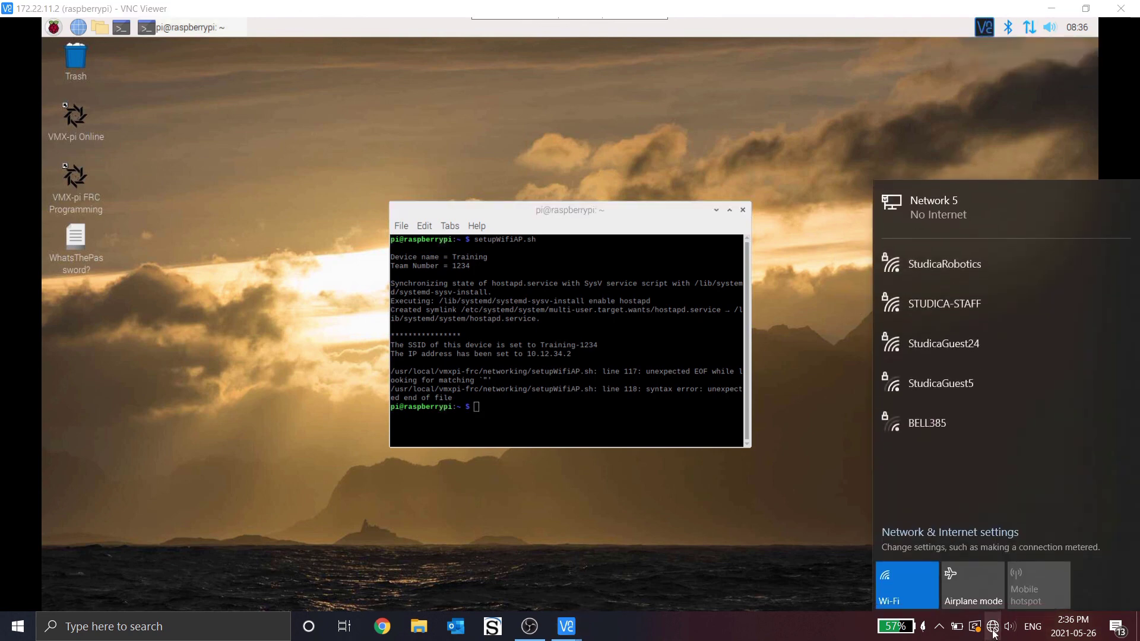